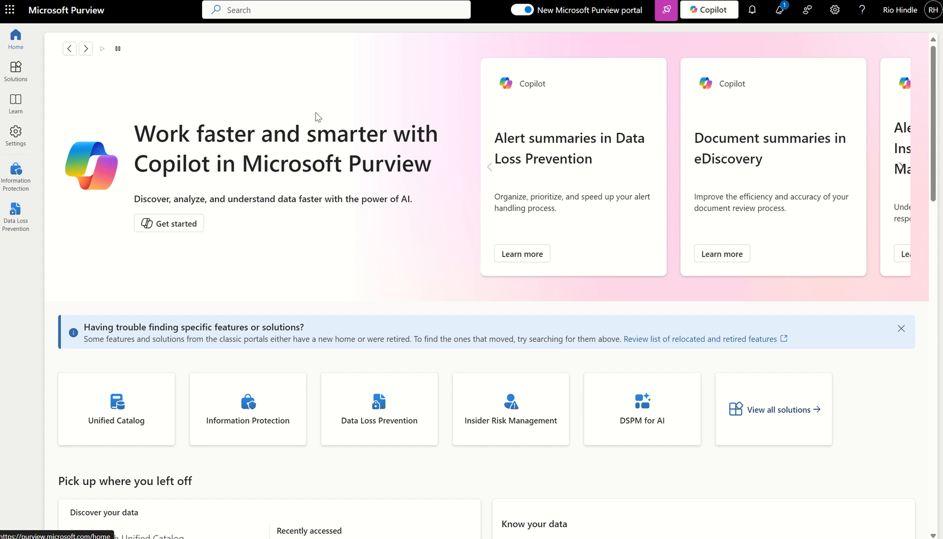
# Search the Microsoft Purview role groups in the roles and scopes settings for "Information Protection"
pyautogui.click(835, 11)
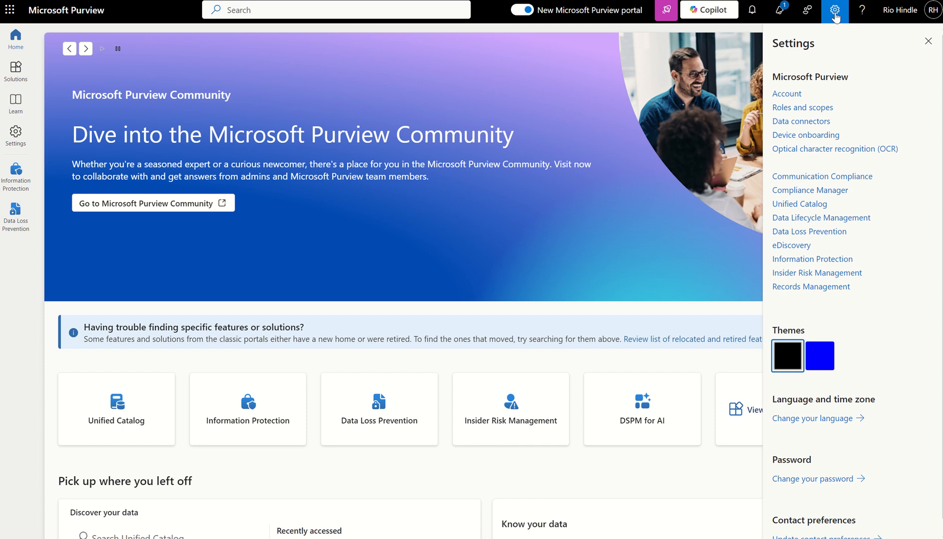
pyautogui.click(804, 109)
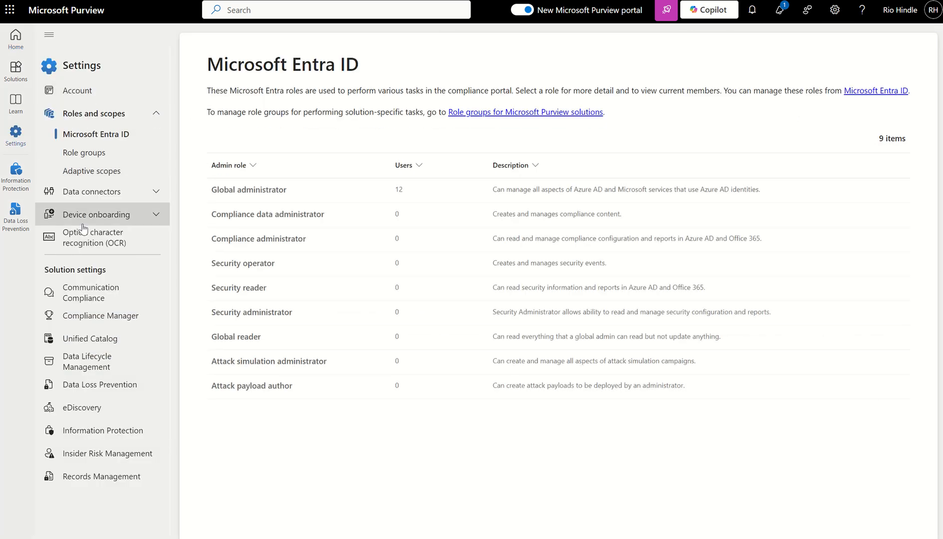
pyautogui.click(84, 153)
pyautogui.click(817, 128)
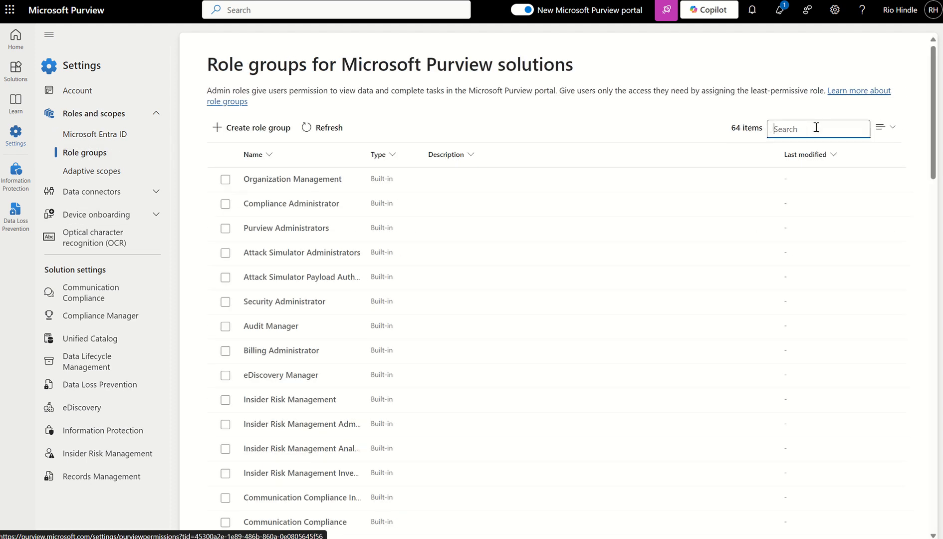
pyautogui.write('Information')
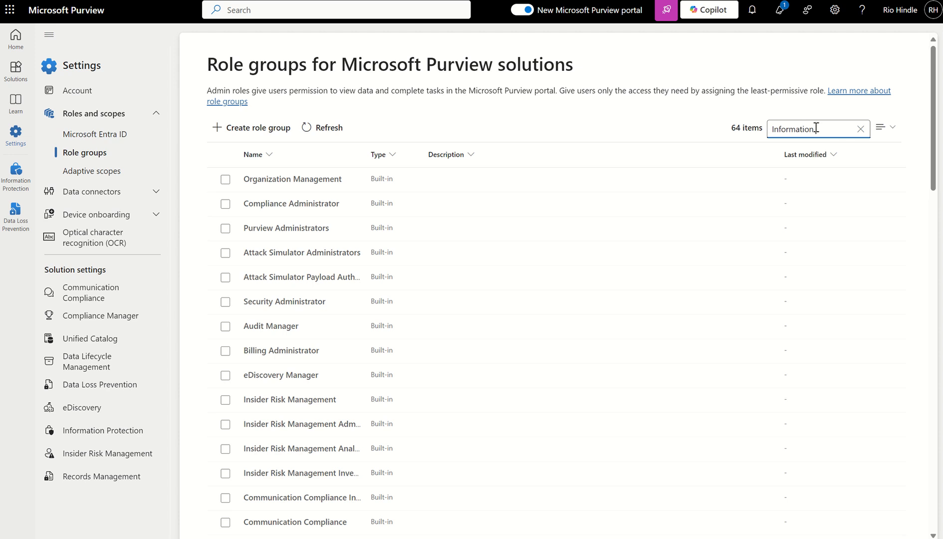
pyautogui.write(' Protection')
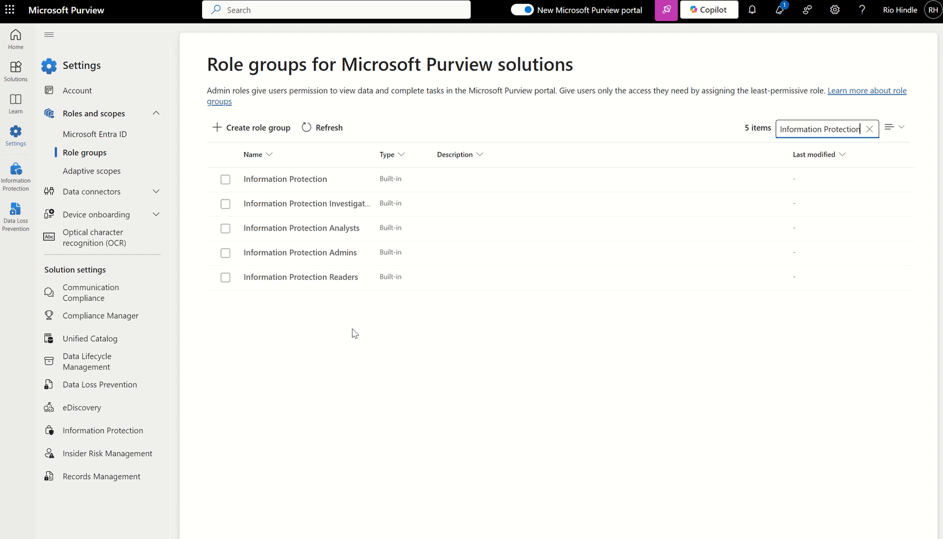
# Start a new Data Loss Prevention policy based on the Custom policy template
pyautogui.click(15, 70)
pyautogui.click(14, 44)
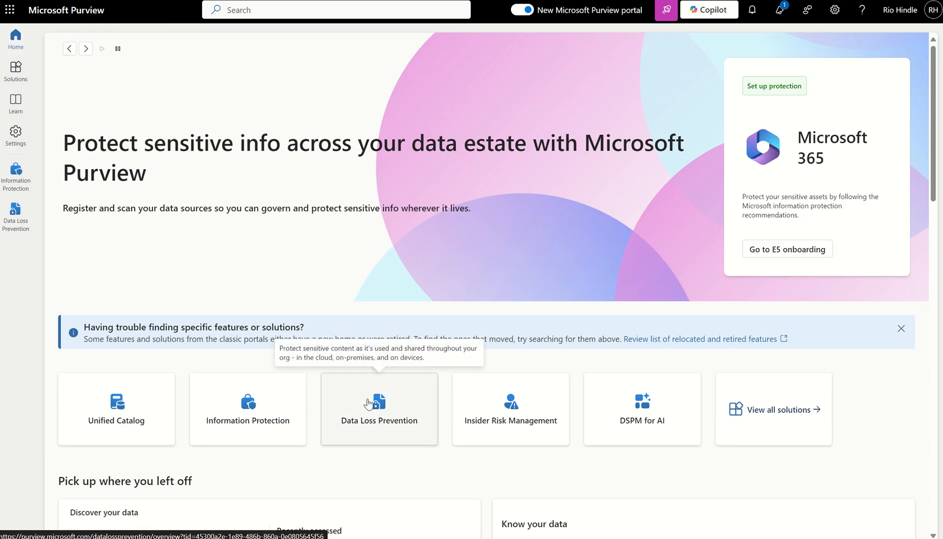
pyautogui.click(368, 403)
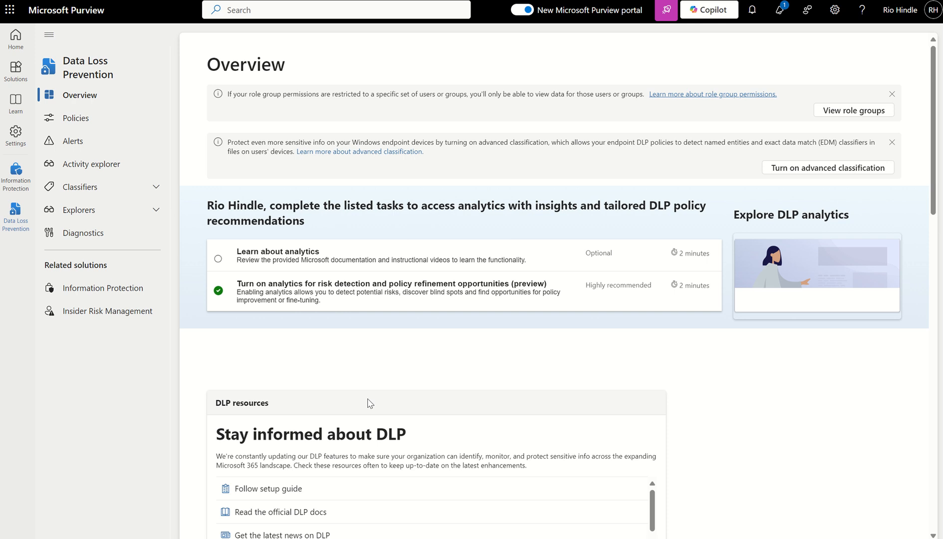
pyautogui.click(94, 127)
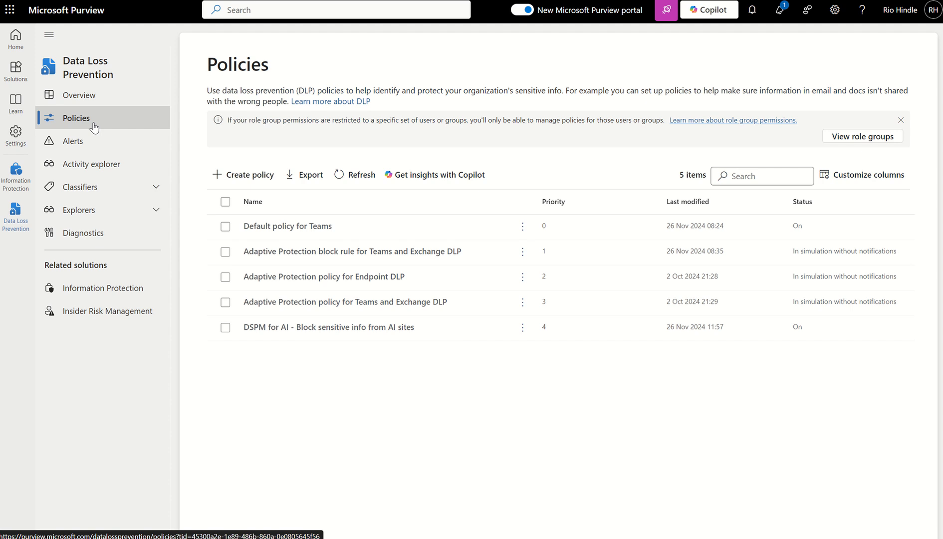
pyautogui.click(254, 175)
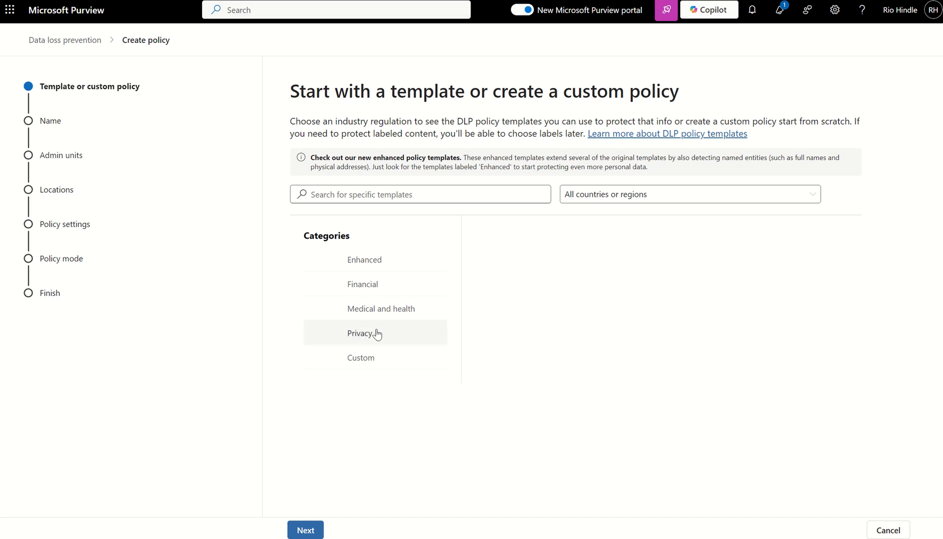
pyautogui.click(382, 357)
pyautogui.click(532, 270)
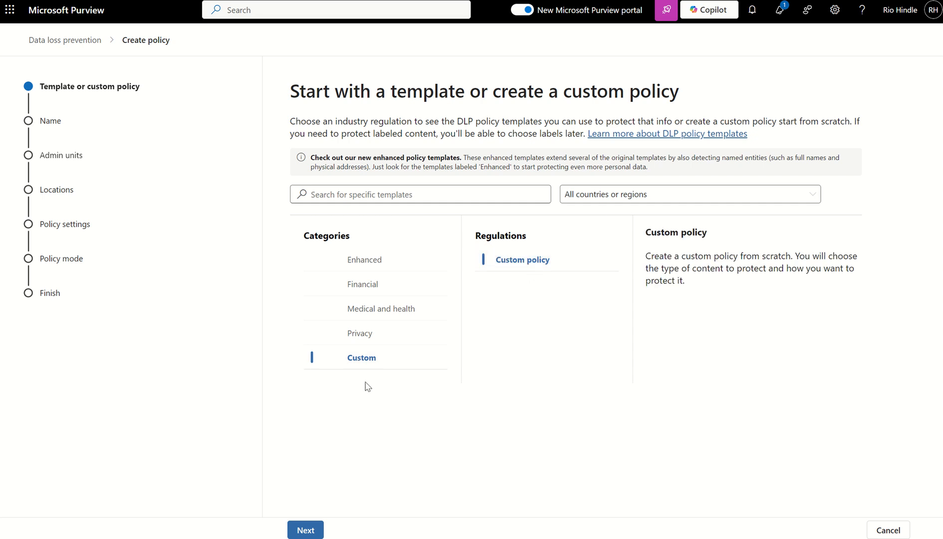
pyautogui.click(306, 530)
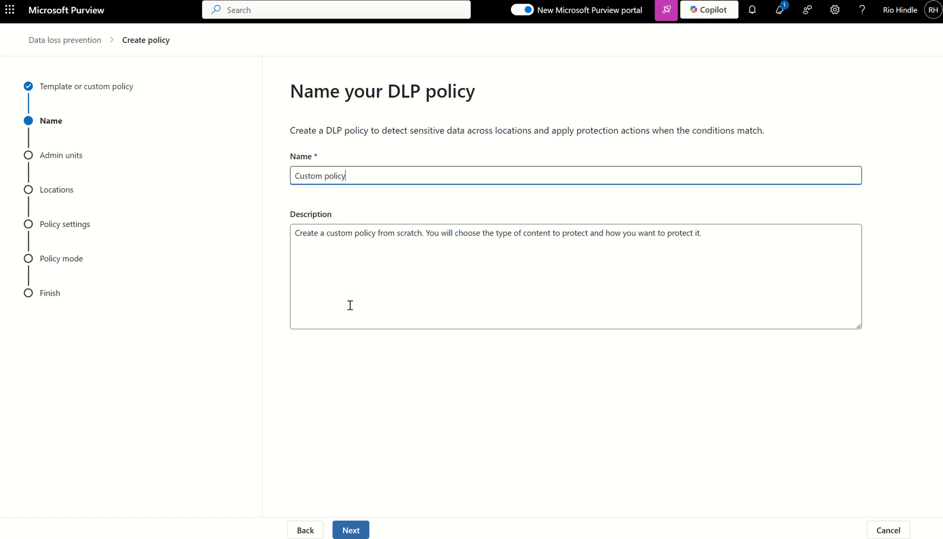
# Name the policy "Microsoft 365 Copilot DLP Policy" and keep its admin units set to the full directory
pyautogui.hotkey('ctrl', 'a')
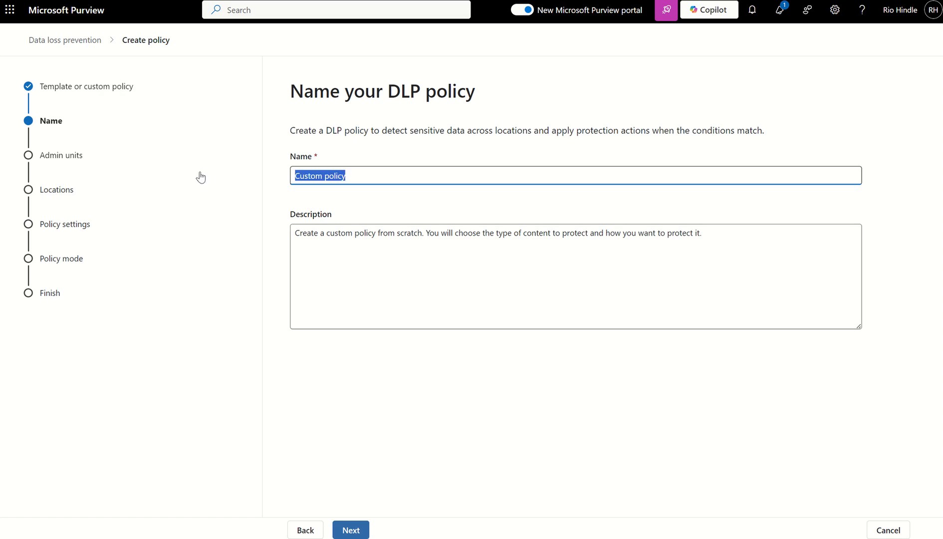
pyautogui.write('Microsoft ')
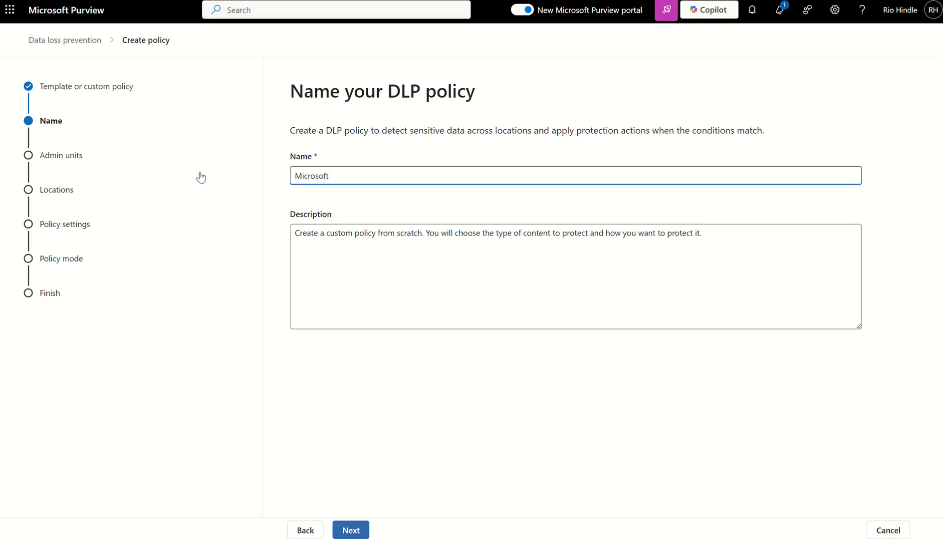
pyautogui.write('365 Copilot DLP Policy')
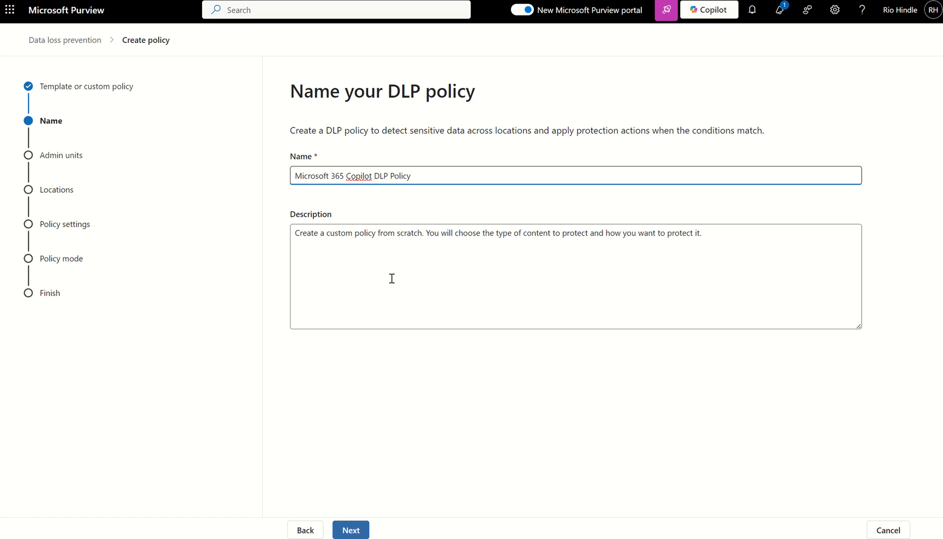
pyautogui.click(351, 528)
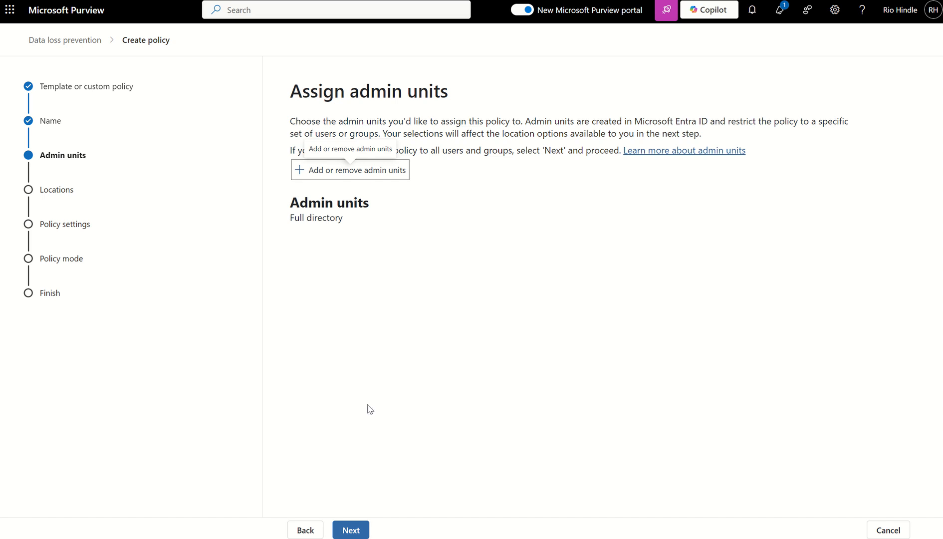
pyautogui.click(358, 527)
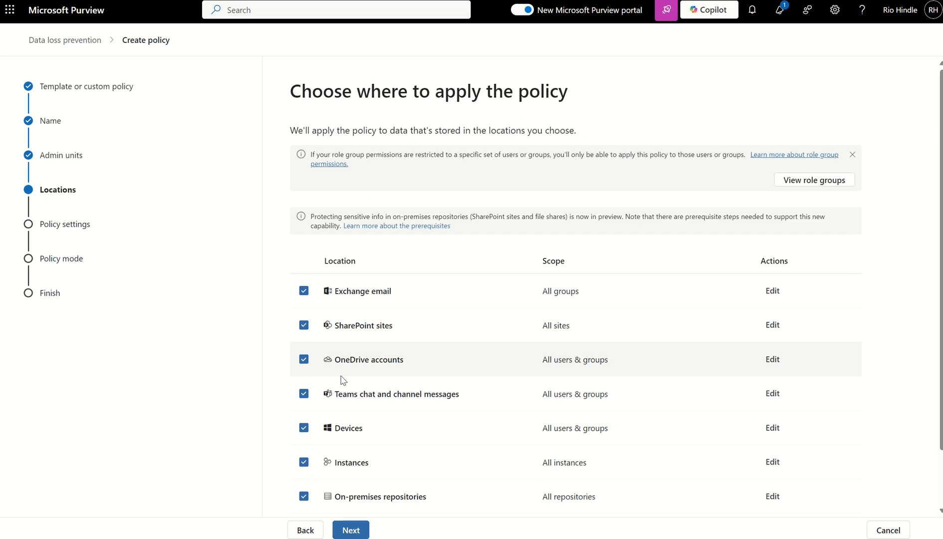
# Deselect all preselected policy locations, from Exchange email through On-premises repositories, and enable only Microsoft 365 Copilot (preview)
pyautogui.scroll(-2, 343, 381)
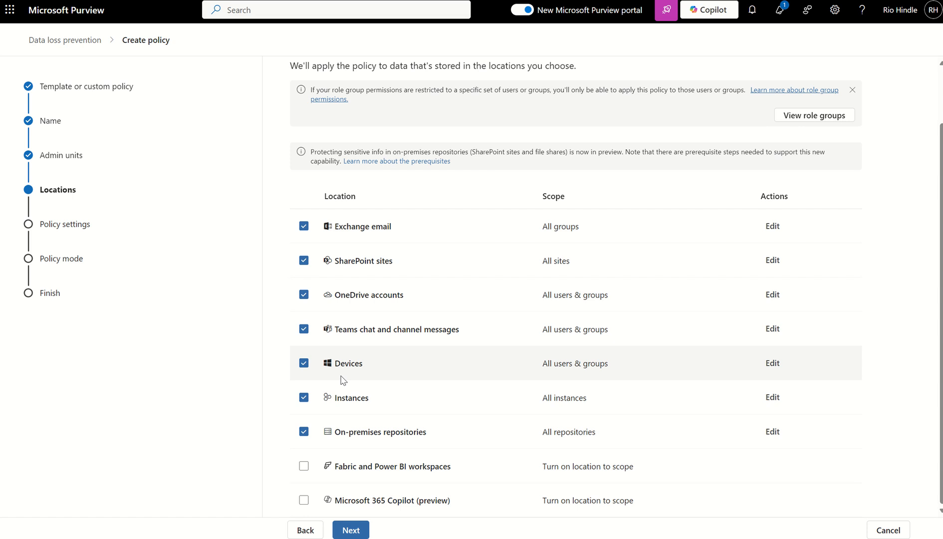
pyautogui.click(303, 225)
pyautogui.click(304, 260)
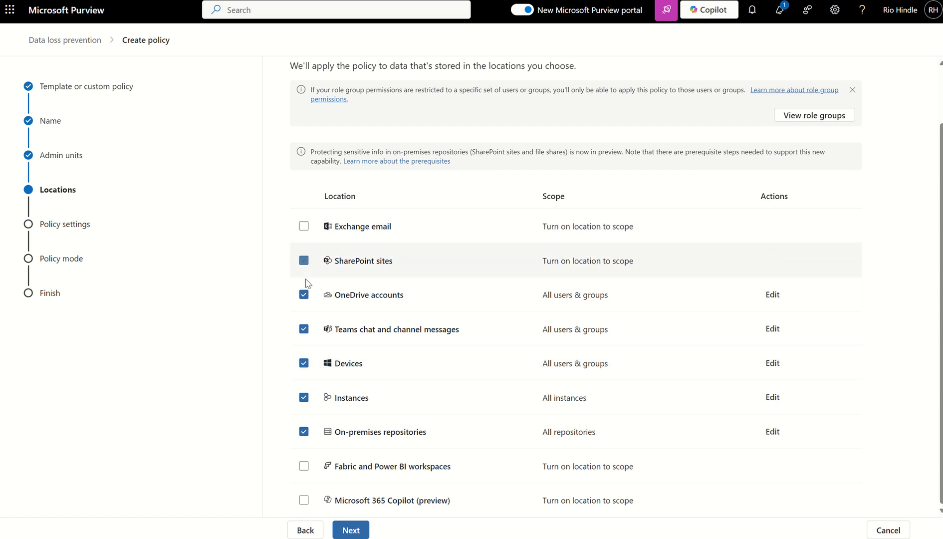
pyautogui.click(303, 295)
pyautogui.click(303, 329)
pyautogui.click(304, 363)
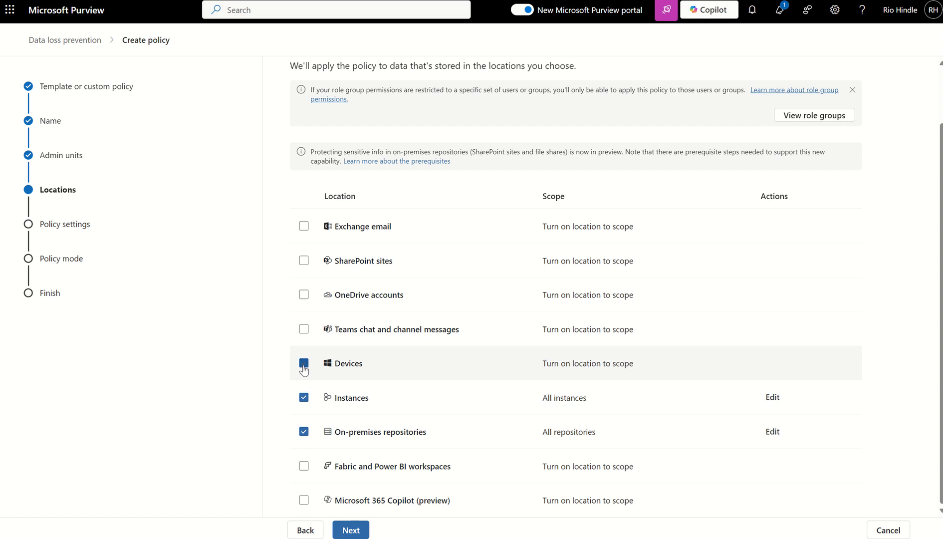
pyautogui.click(304, 398)
pyautogui.click(304, 432)
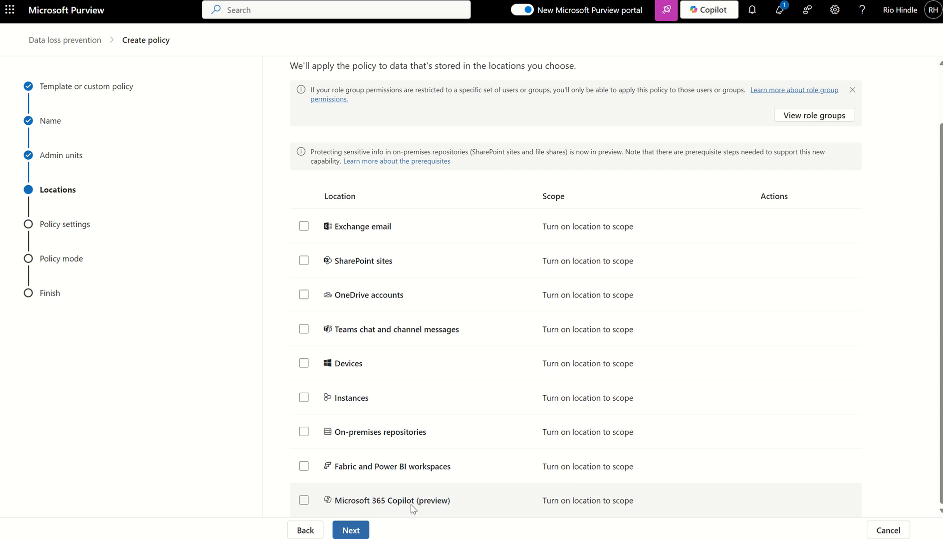
pyautogui.click(304, 500)
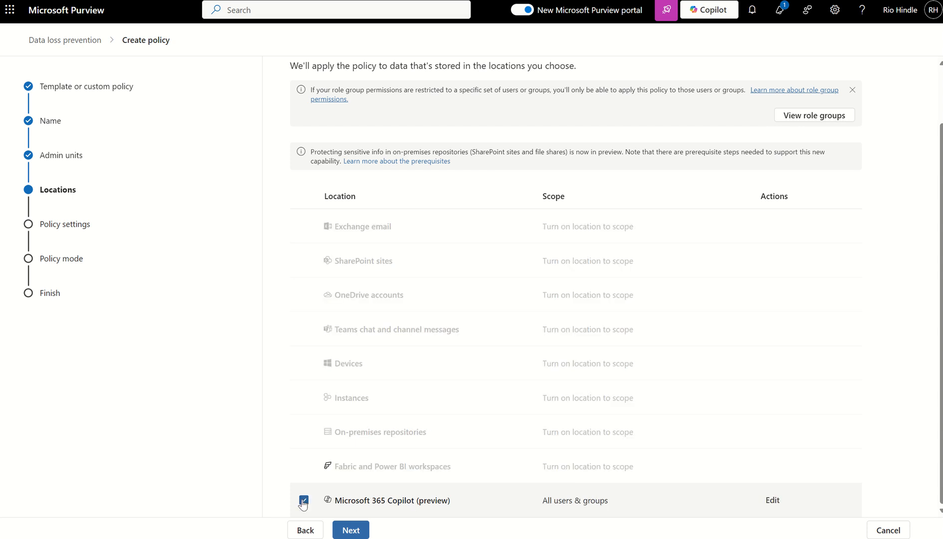
# Confirm all users and groups as the scope of the Microsoft 365 Copilot location and continue to the policy settings
pyautogui.click(773, 501)
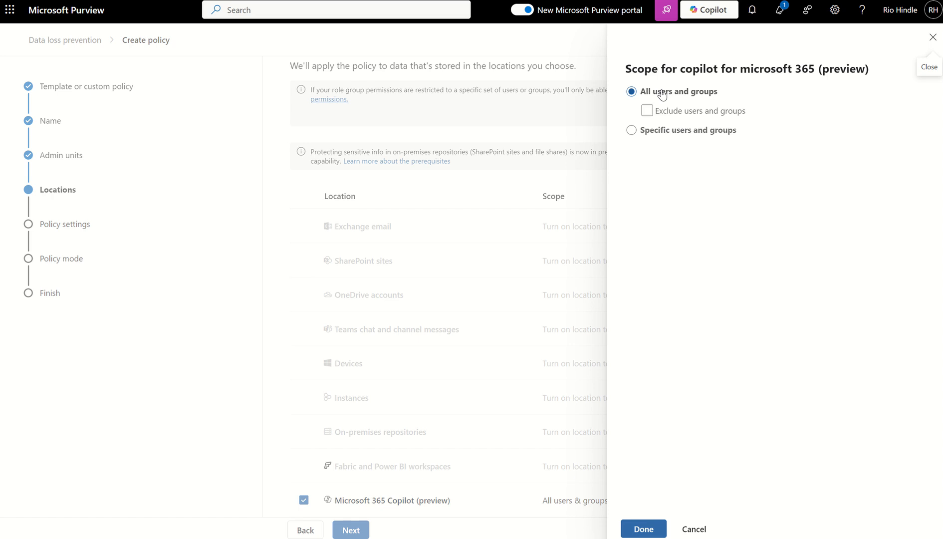
pyautogui.click(644, 529)
pyautogui.click(352, 530)
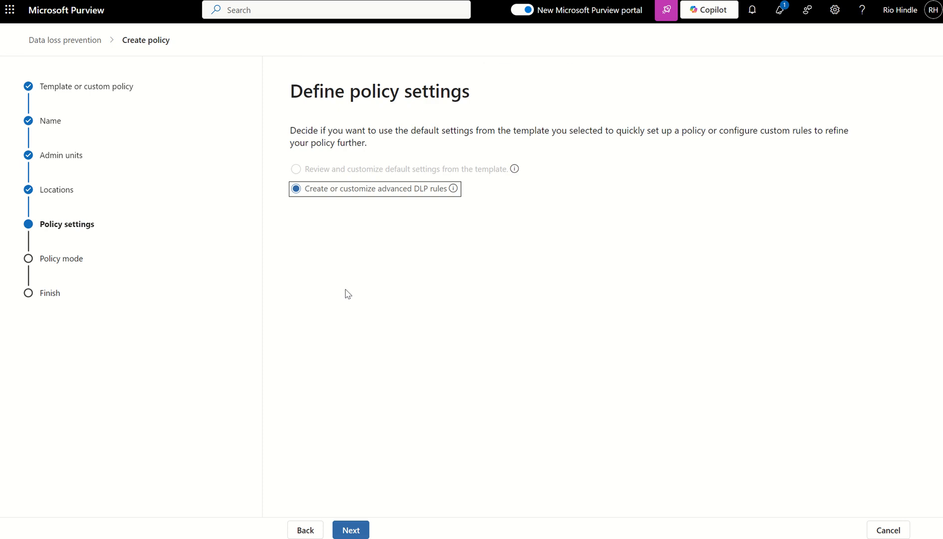
# Proceed with advanced DLP rules and start a new rule named "Rule A"
pyautogui.click(360, 530)
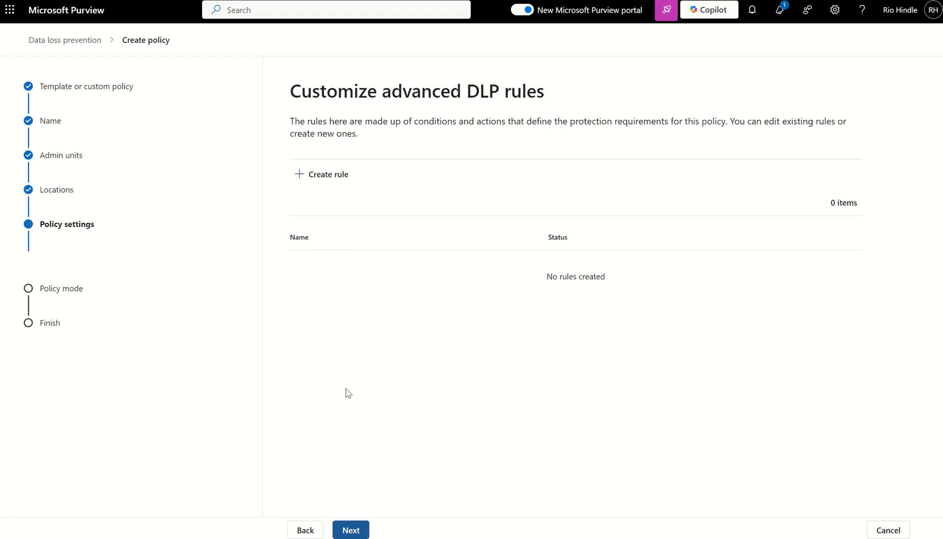
pyautogui.click(329, 175)
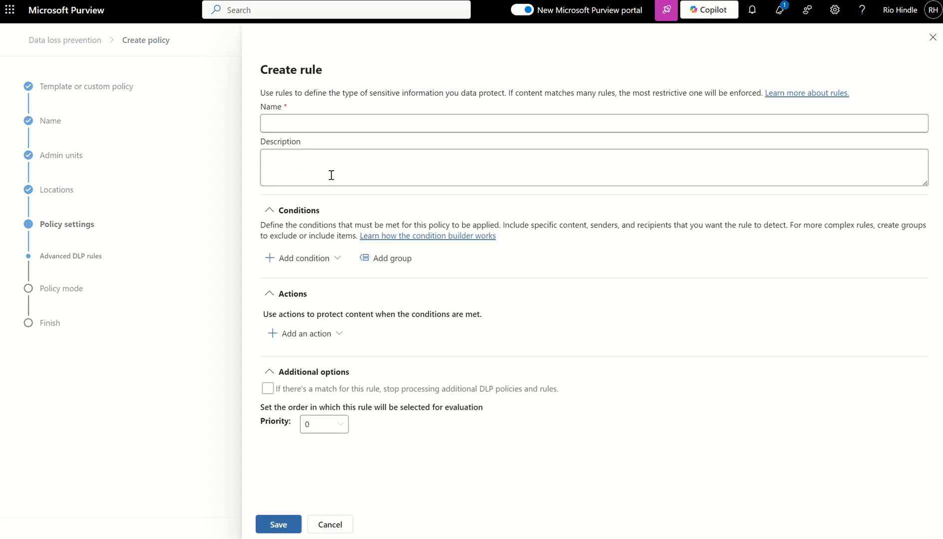
pyautogui.click(302, 124)
pyautogui.write('Rule A')
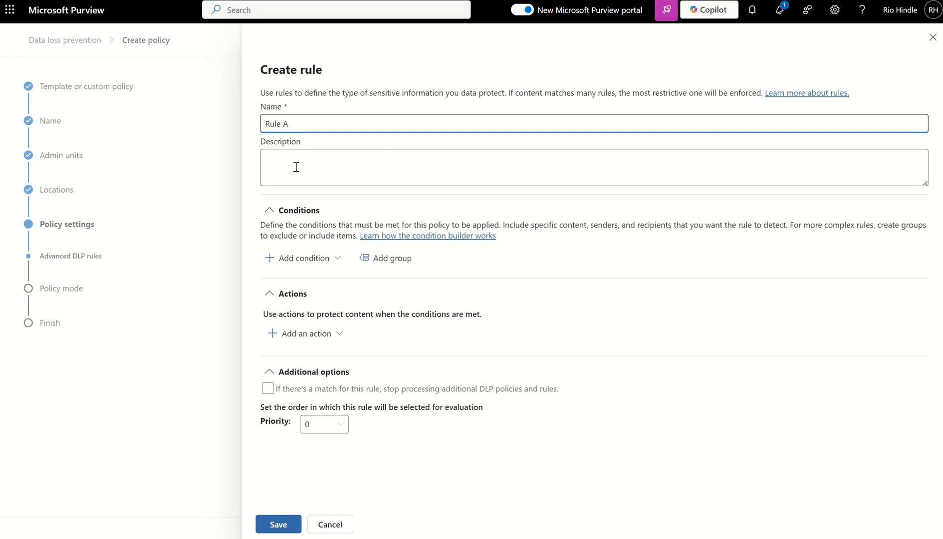
# Add a Content contains condition to the rule with the sensitivity labels Highly Confidential and Secret Project
pyautogui.click(304, 258)
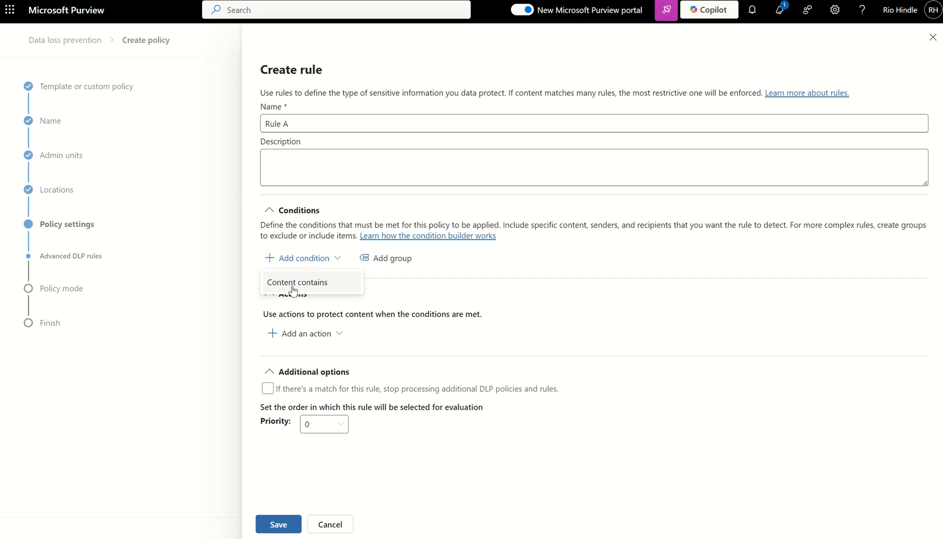
pyautogui.click(294, 282)
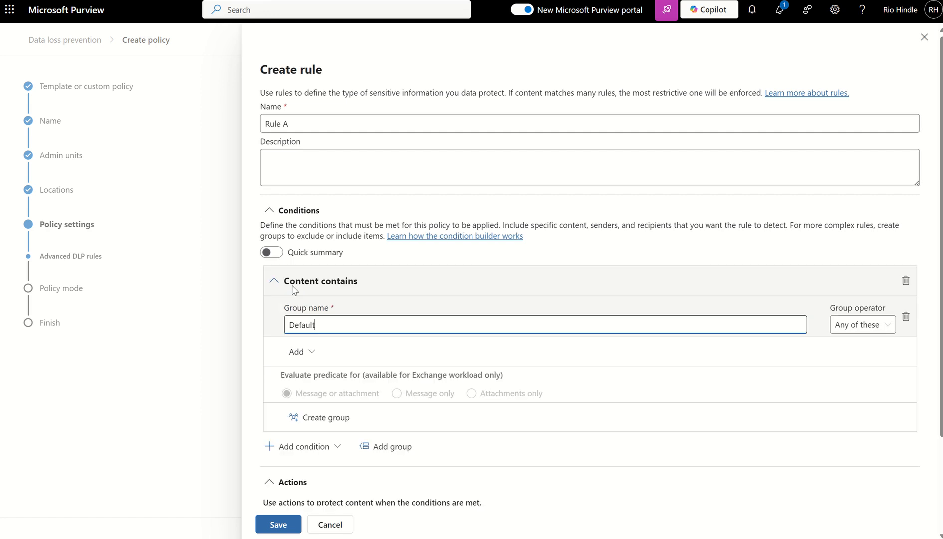
pyautogui.click(312, 351)
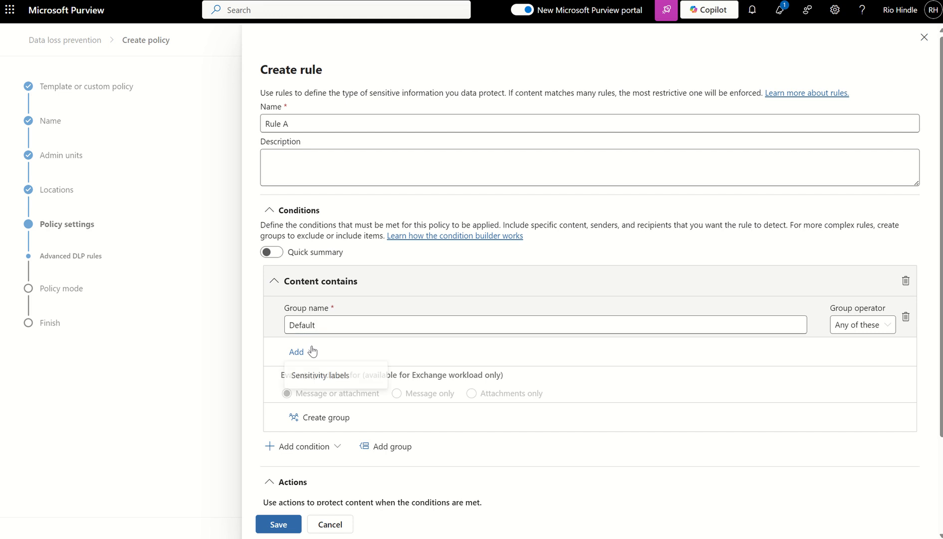
pyautogui.click(316, 378)
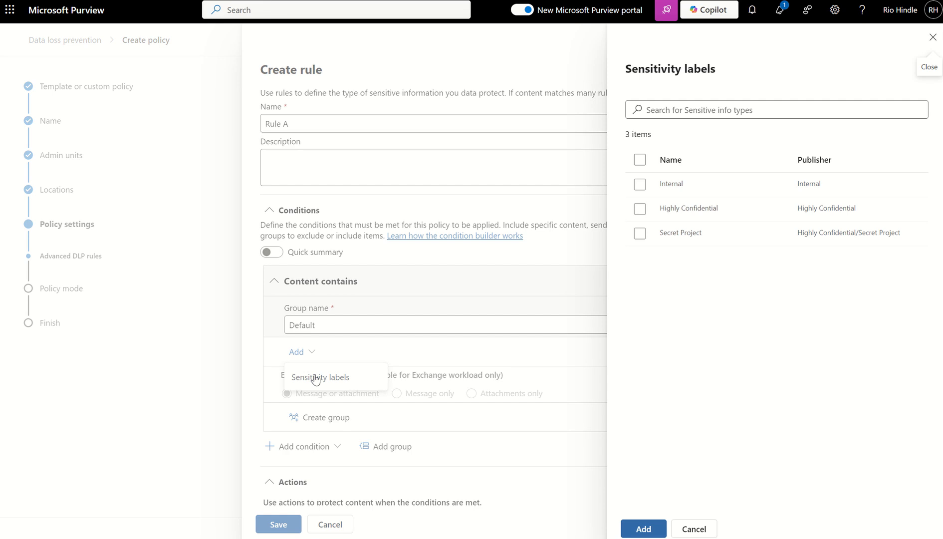
pyautogui.click(640, 210)
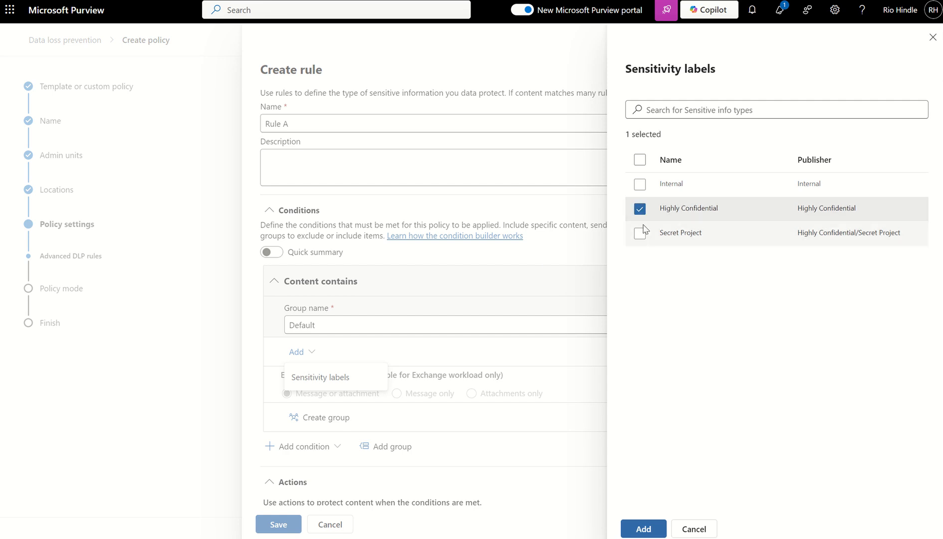
pyautogui.click(642, 234)
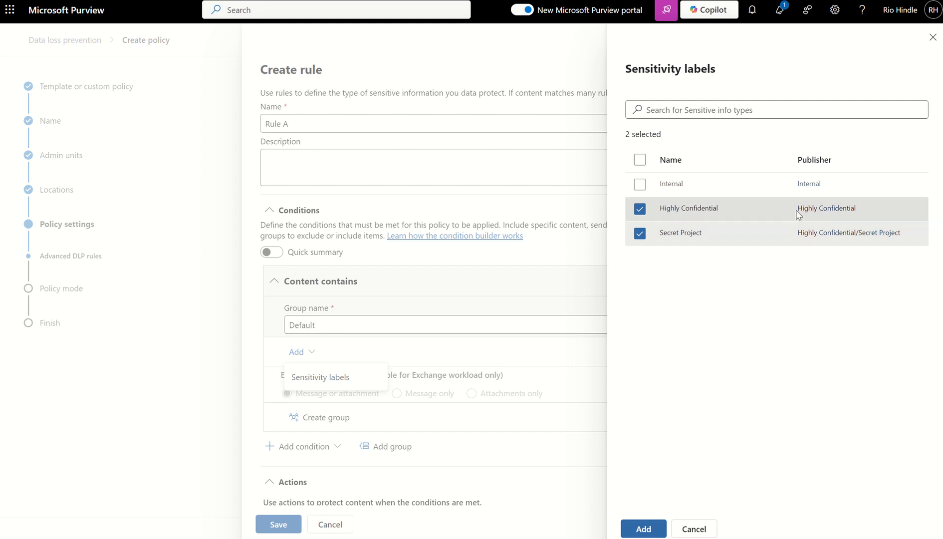
pyautogui.click(641, 529)
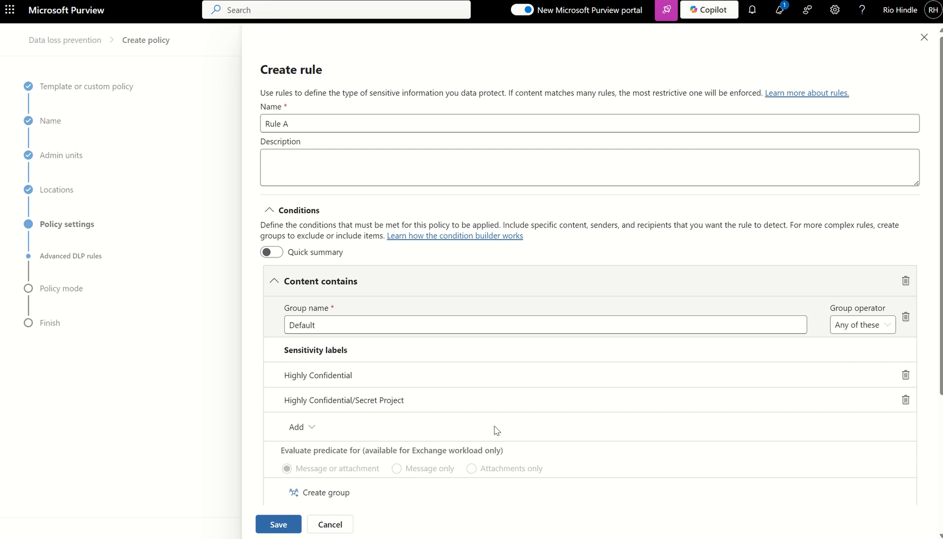
# Add the action Prevent Copilot from processing content (preview), save the rule and continue to the policy mode
pyautogui.scroll(-4, 496, 431)
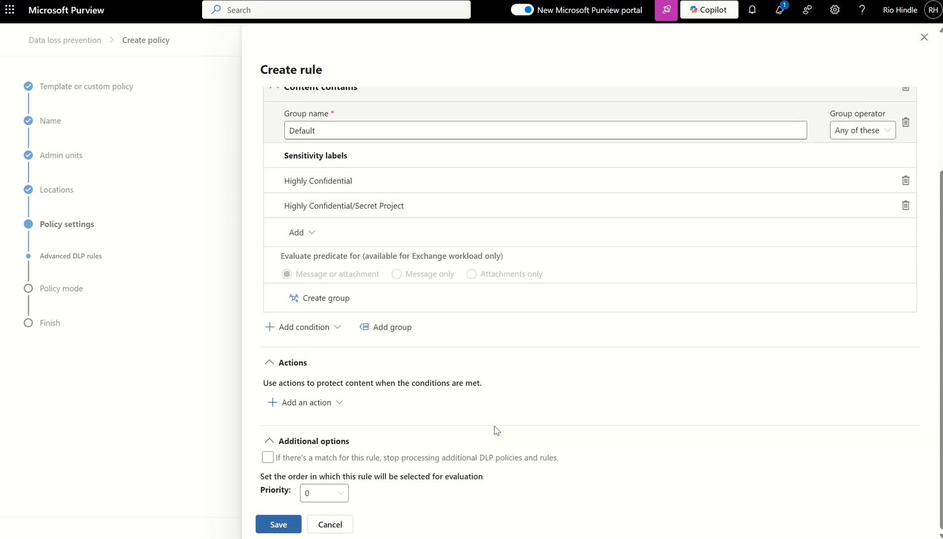
pyautogui.click(320, 411)
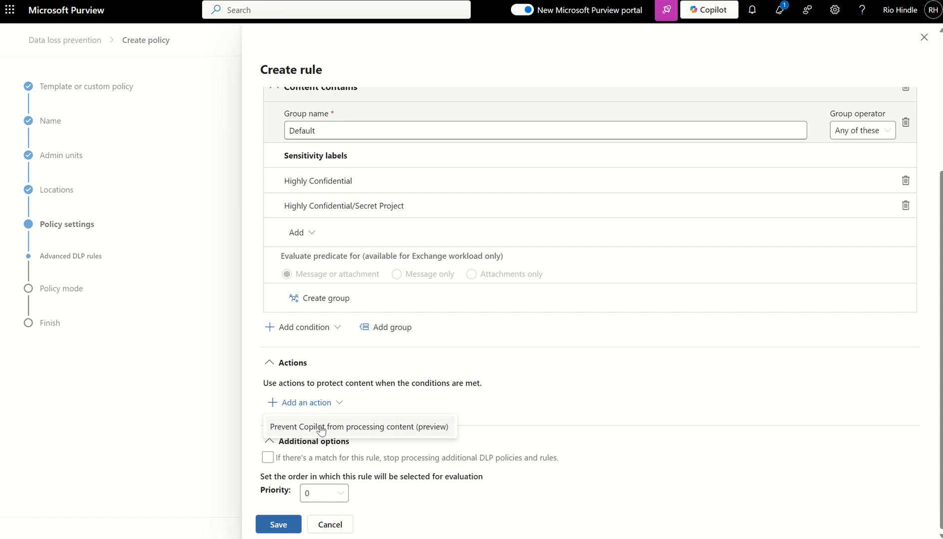
pyautogui.click(322, 428)
pyautogui.scroll(-2, 322, 425)
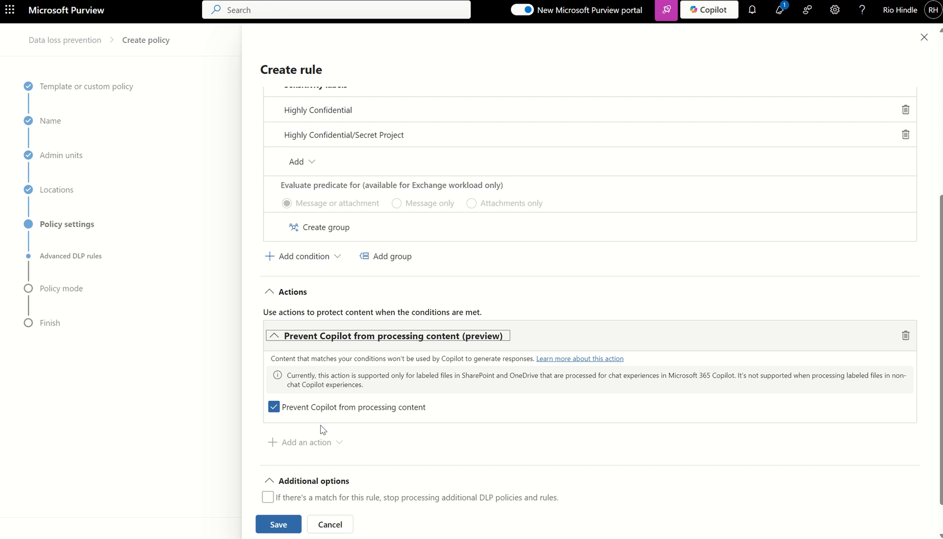
pyautogui.scroll(-1, 322, 429)
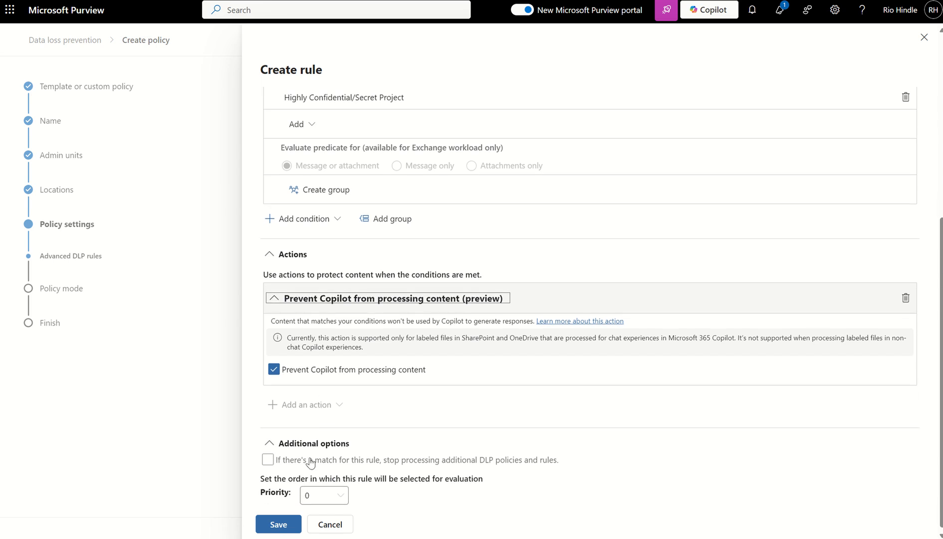
pyautogui.click(280, 531)
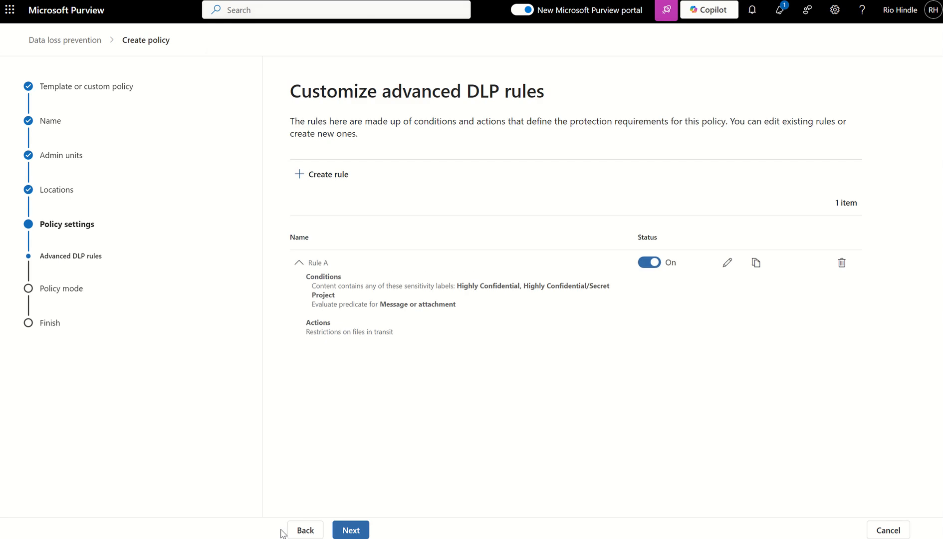
pyautogui.click(350, 532)
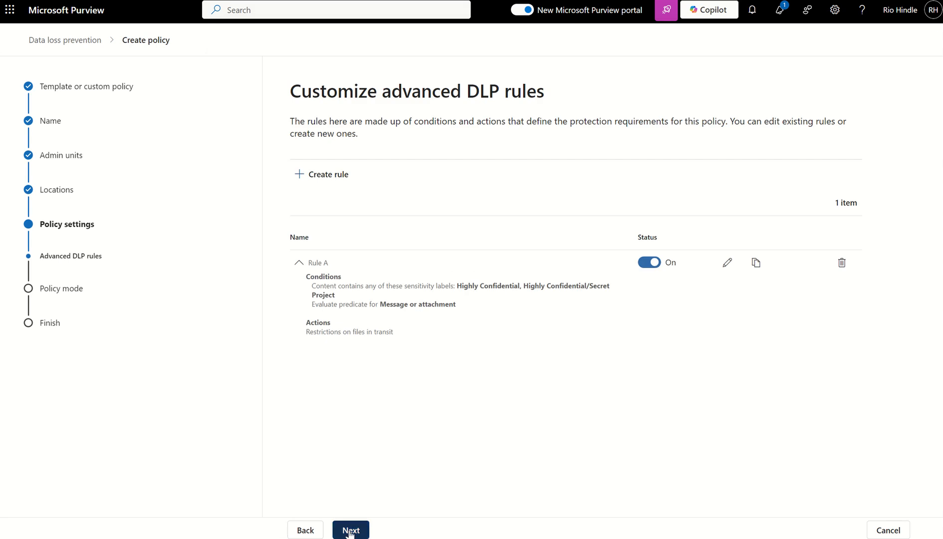